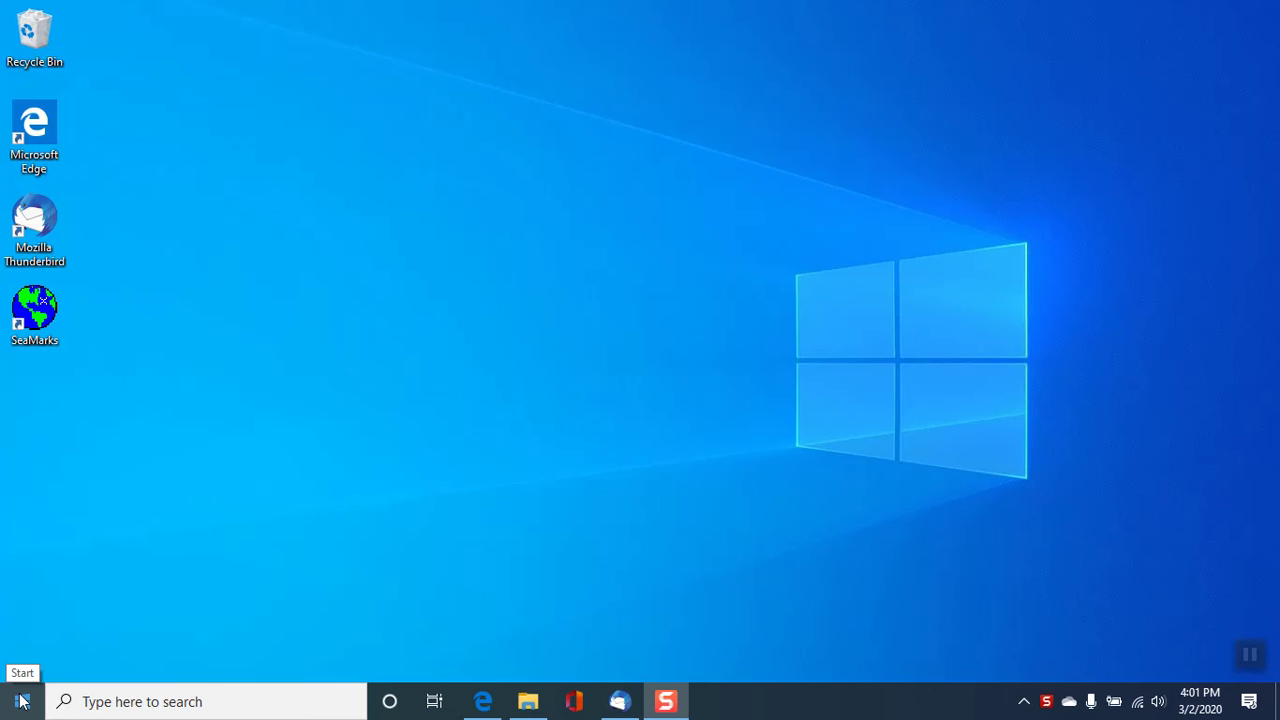
Browse the Start menu apps, expand Windows System, and open File Explorer on SeaMarks
click(22, 701)
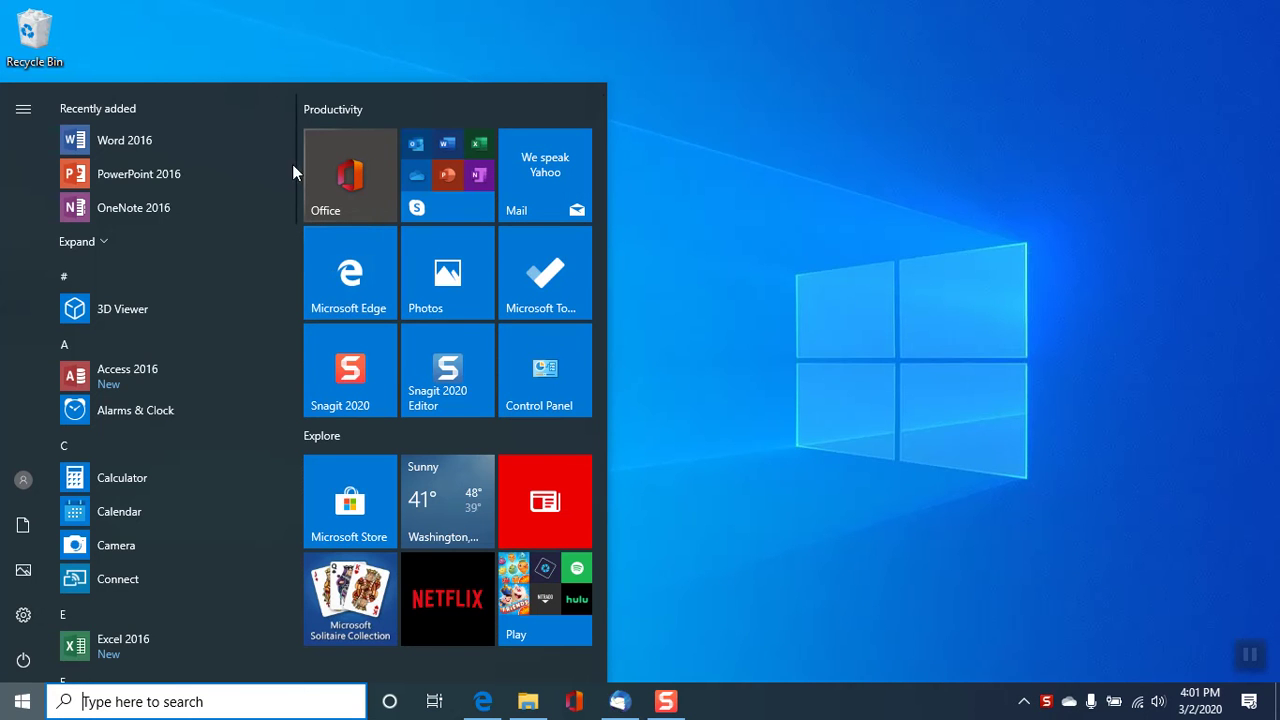
drag(292, 157, 274, 511)
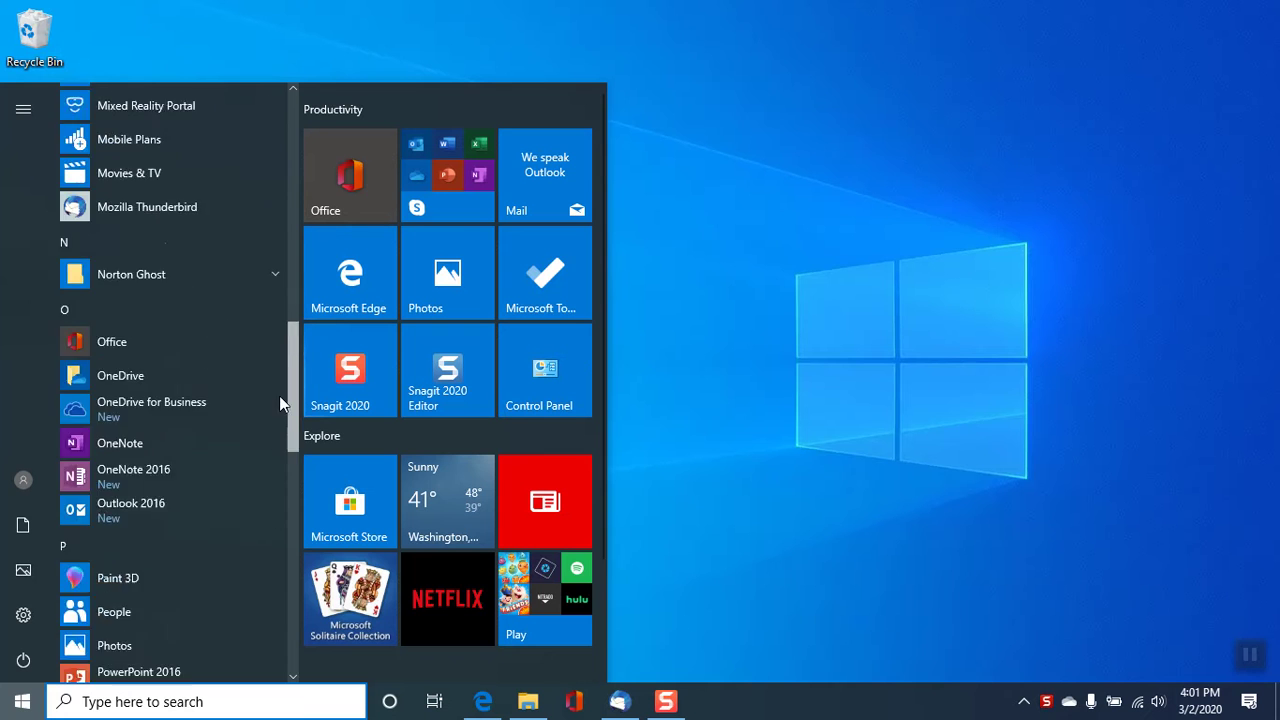
scroll(276, 530, down, 2)
scroll(284, 560, down, 2)
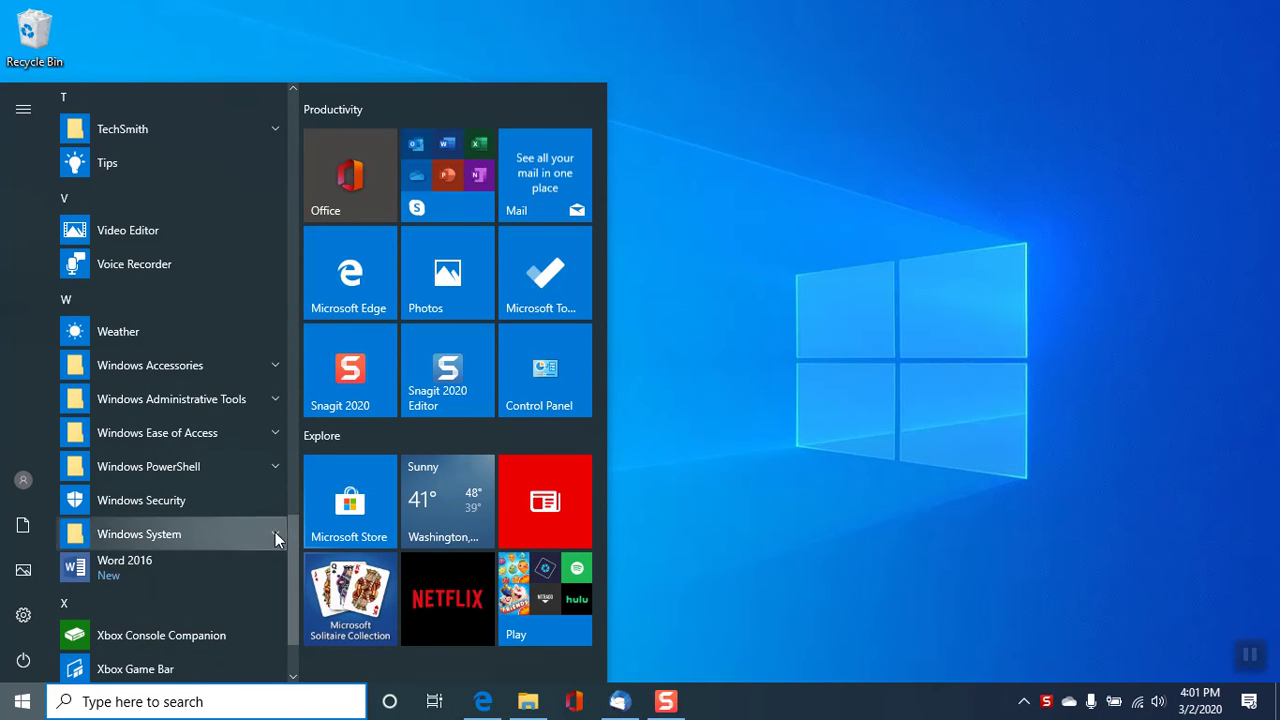
click(276, 533)
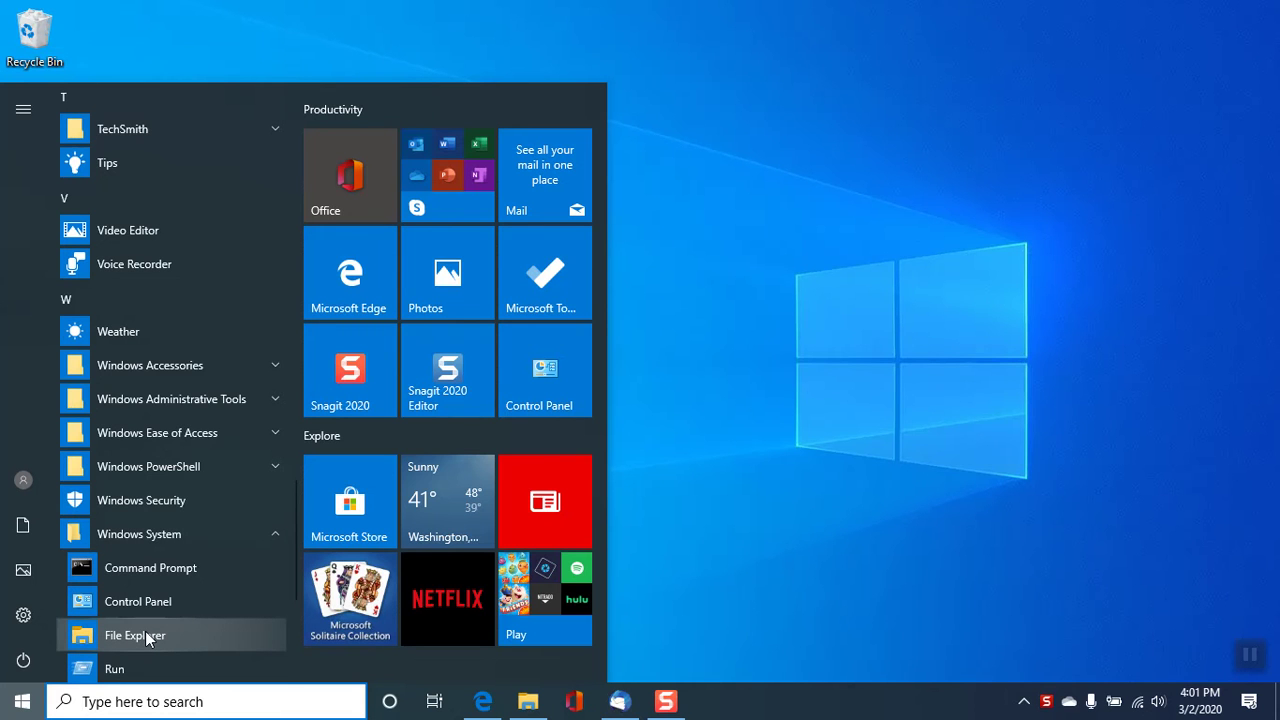
click(529, 704)
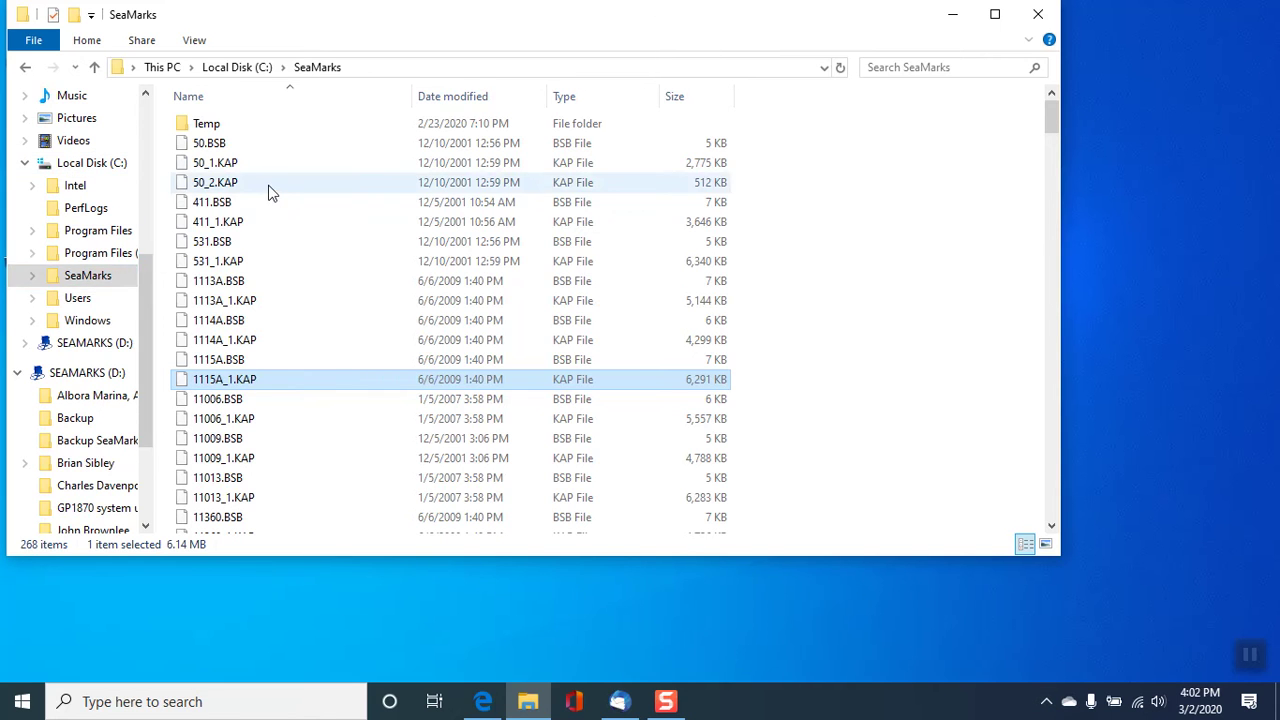
Maximize the SeaMarks Explorer window and show the View ribbon options
click(995, 14)
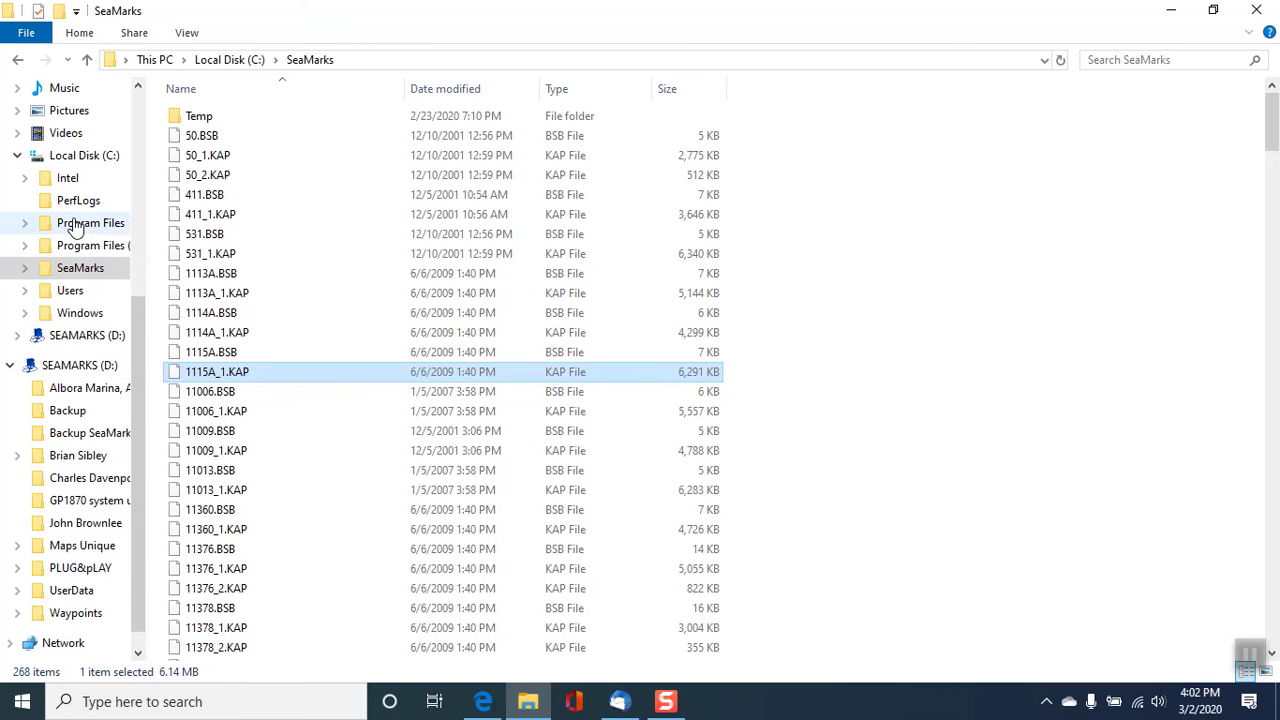
mouse_move(78, 163)
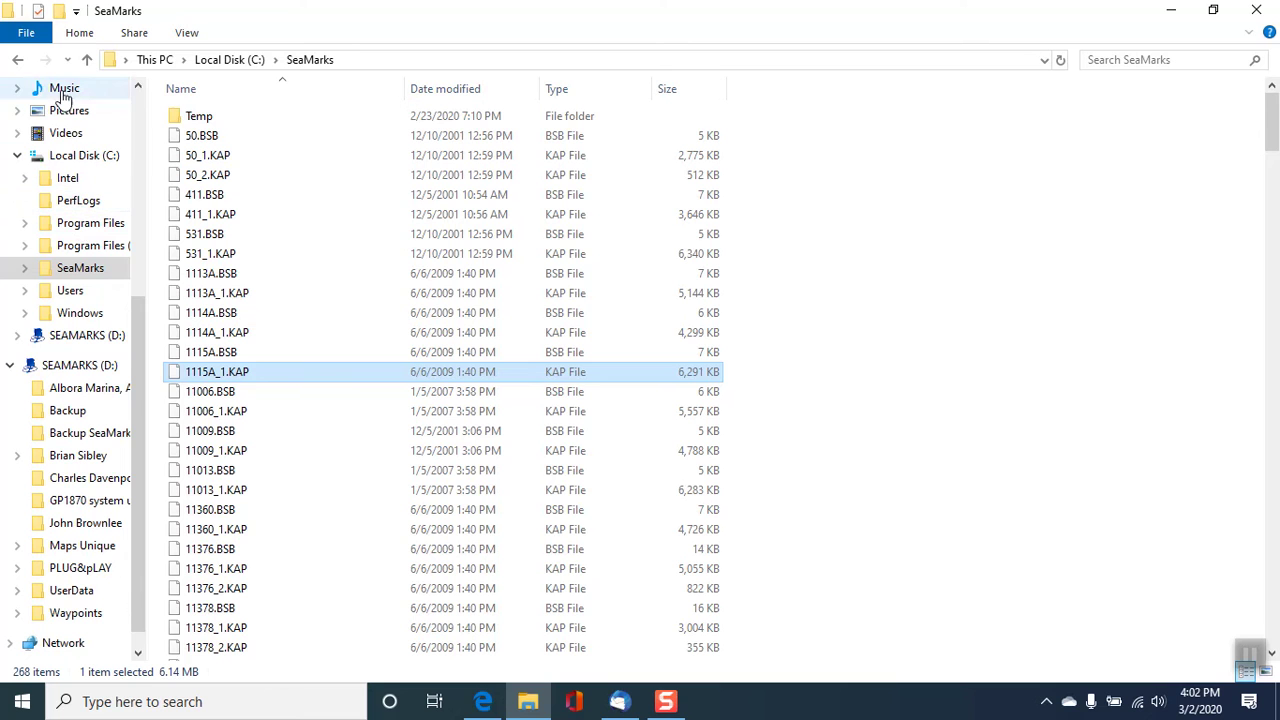
click(139, 88)
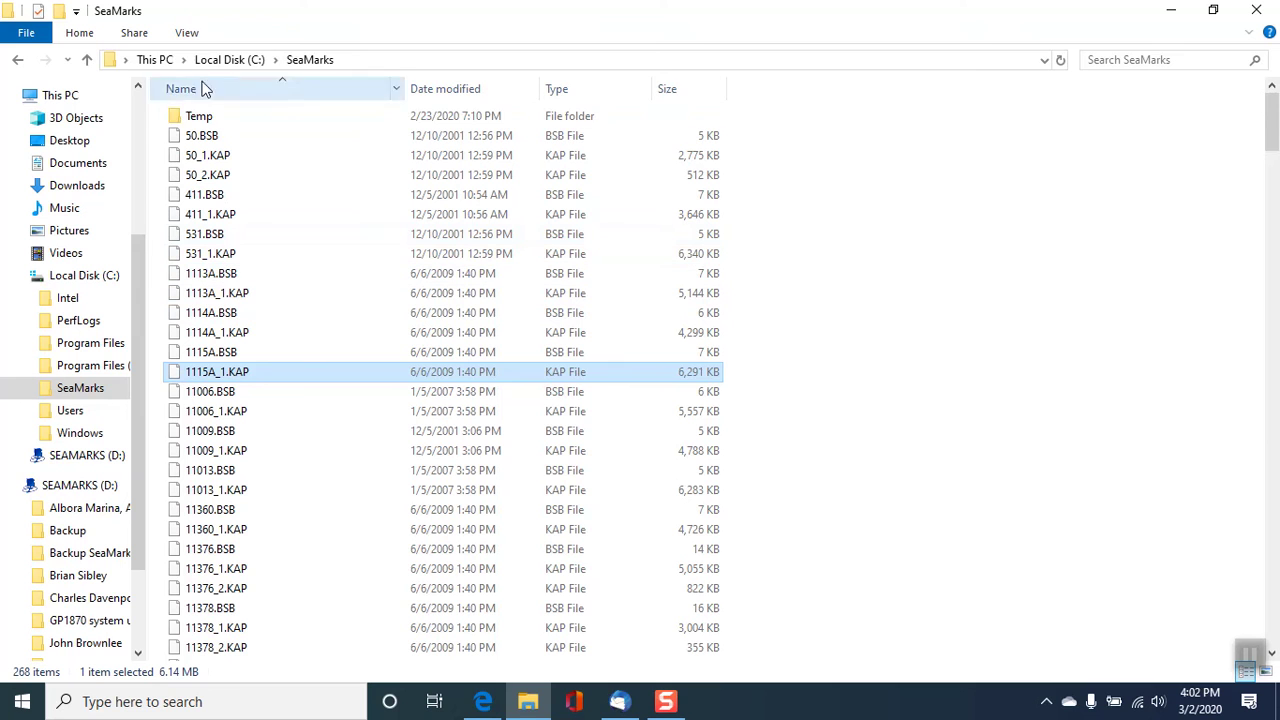
click(187, 35)
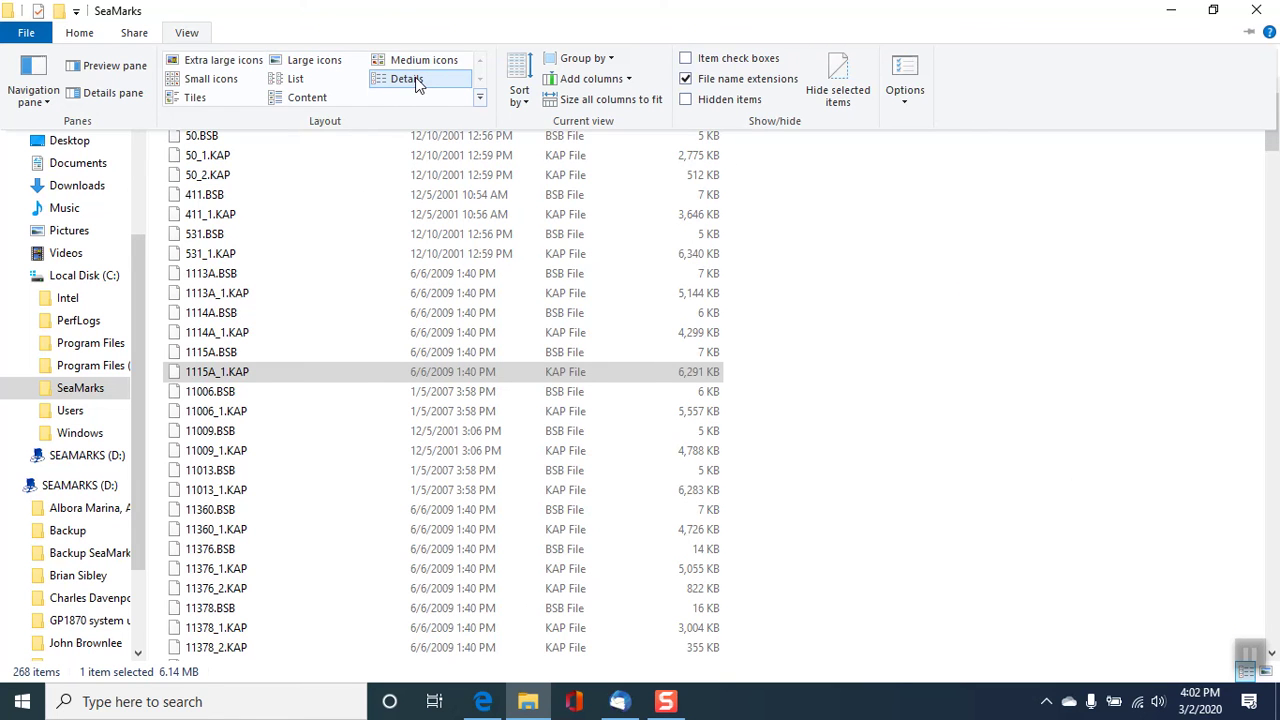
Switch the SeaMarks file list to Details layout and show the View options again
click(417, 84)
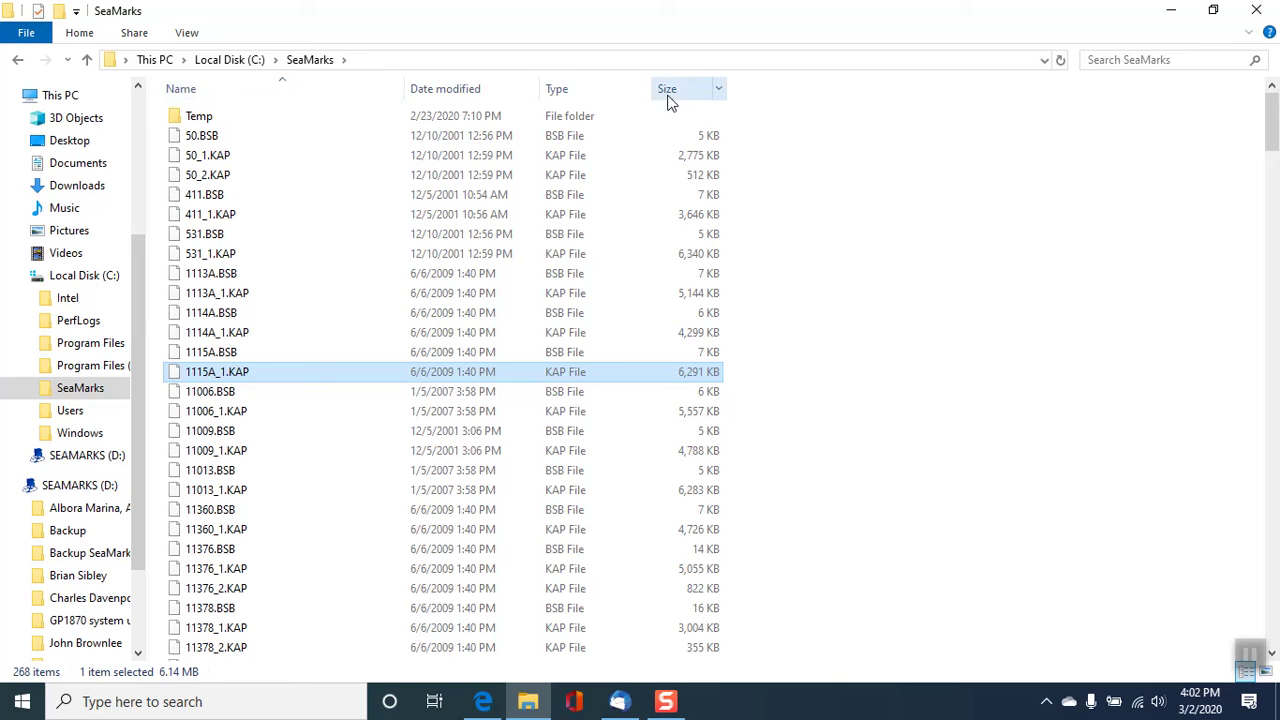
click(187, 35)
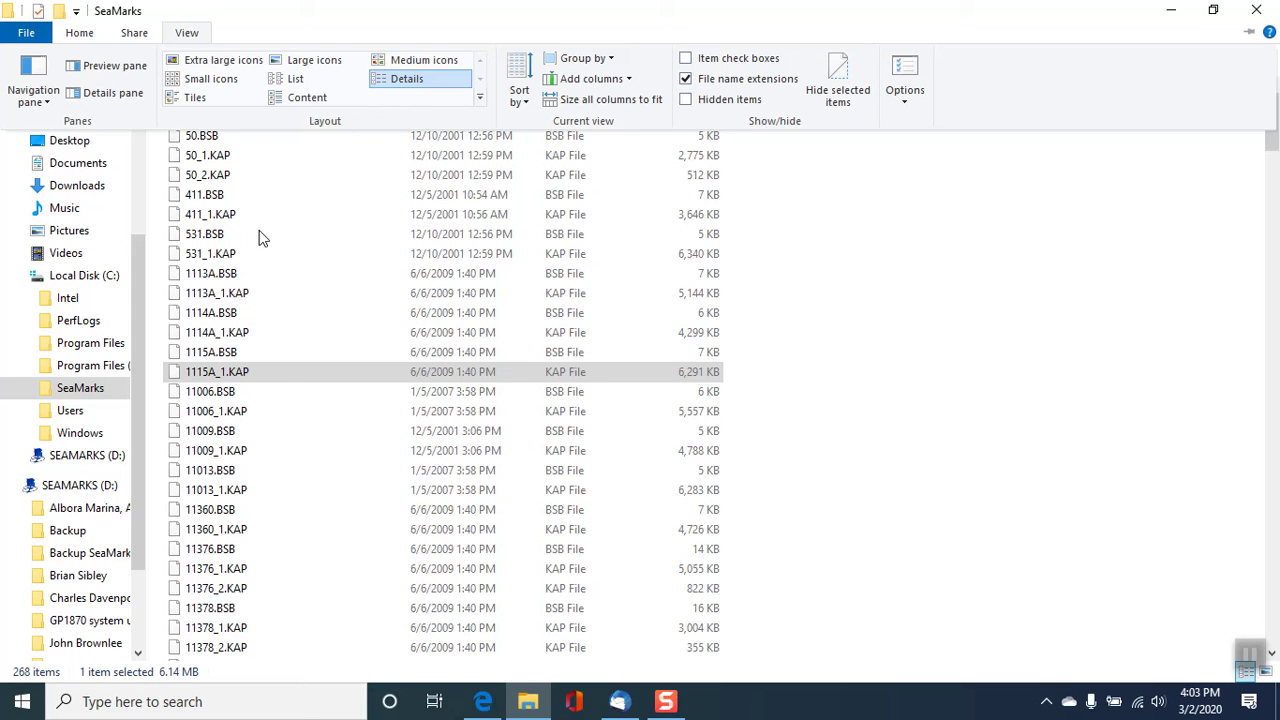
click(286, 211)
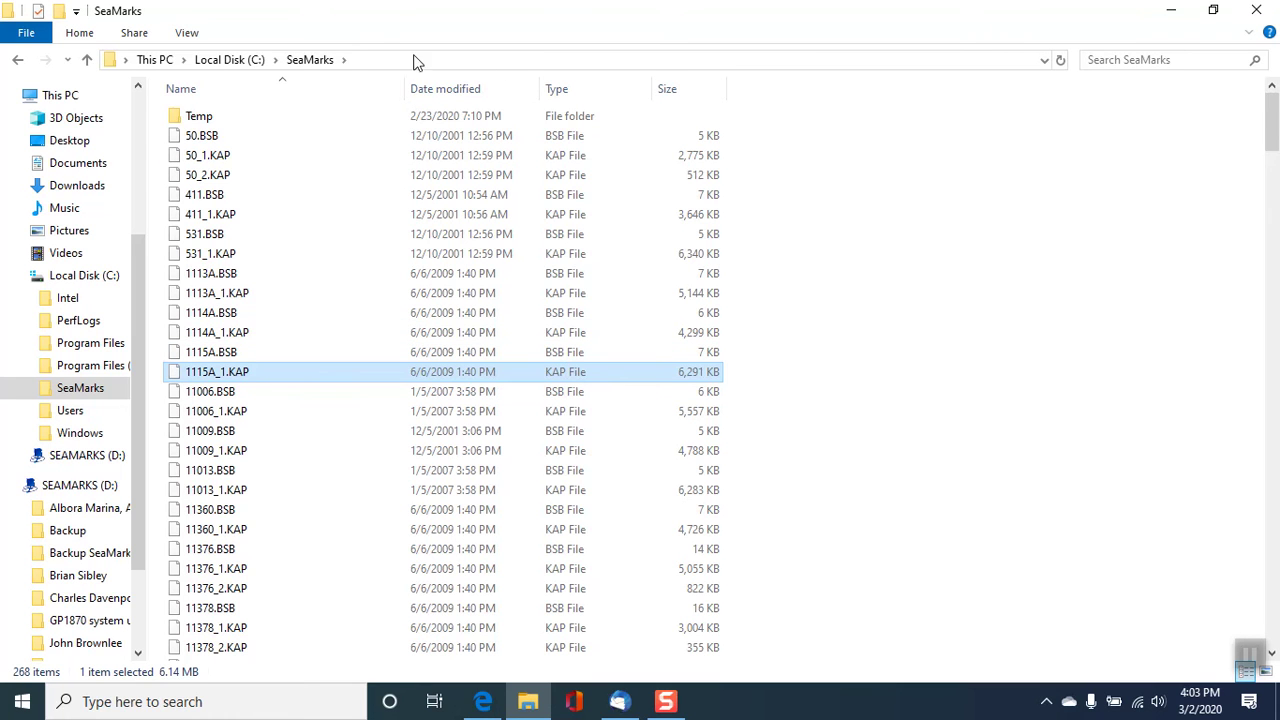
click(186, 33)
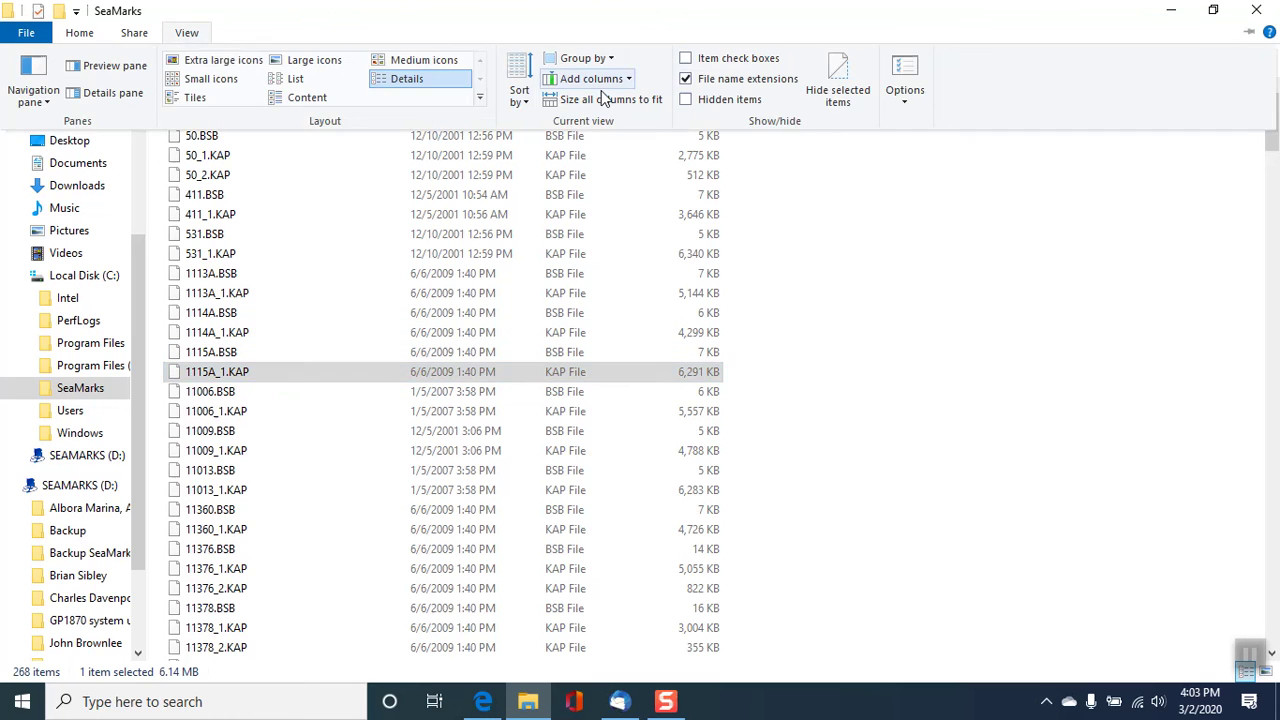
Collapse the ribbon and scroll to the end of the SeaMarks files, where Test_file has no extension
key(Escape)
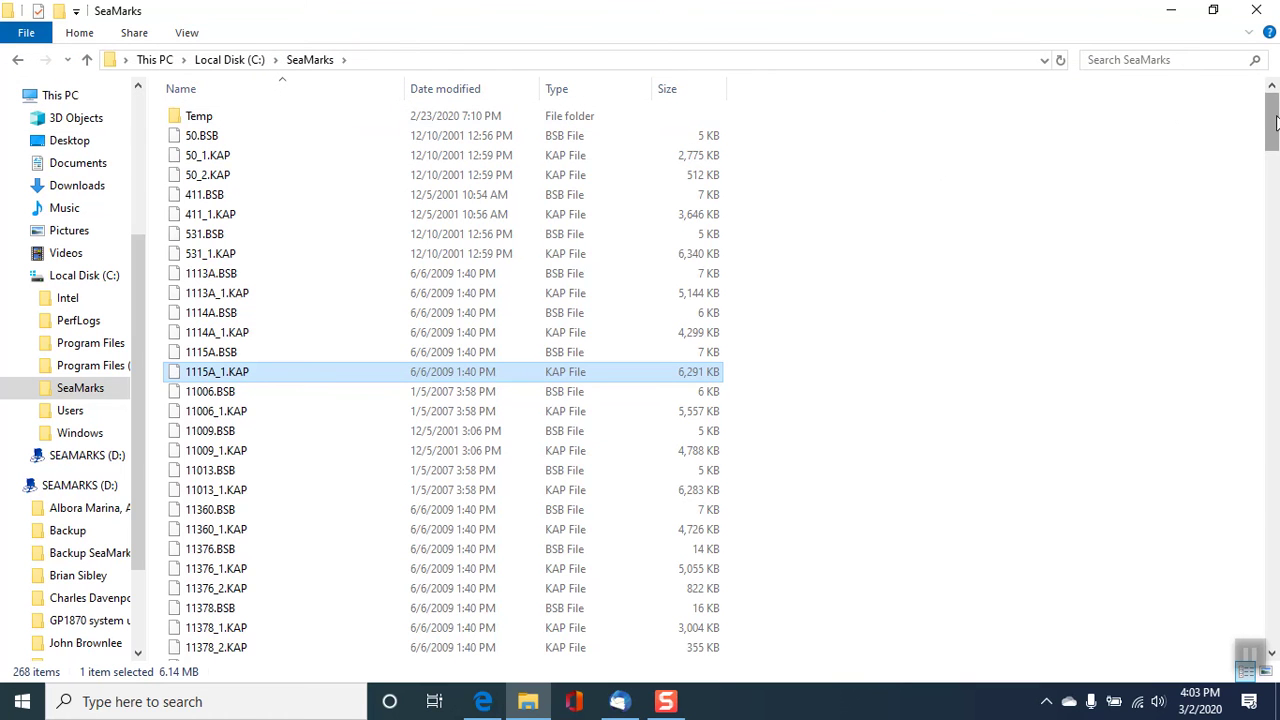
drag(1274, 120, 1252, 352)
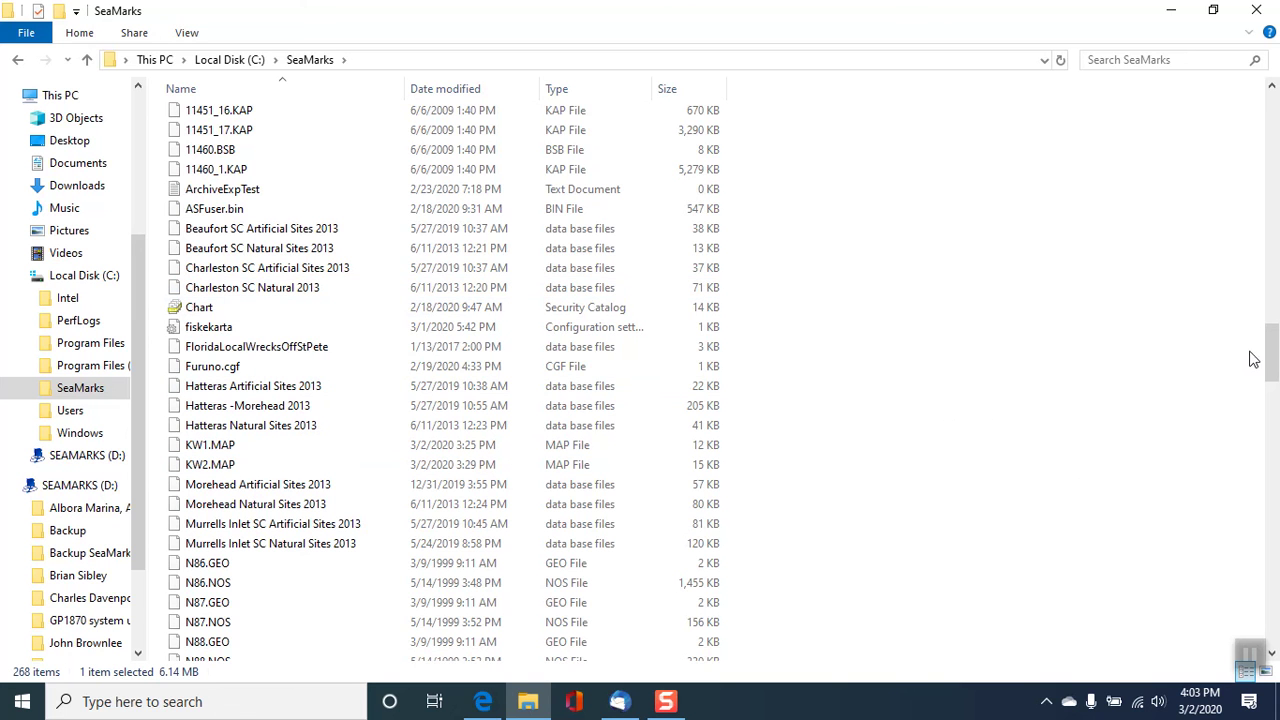
drag(1270, 355, 1264, 608)
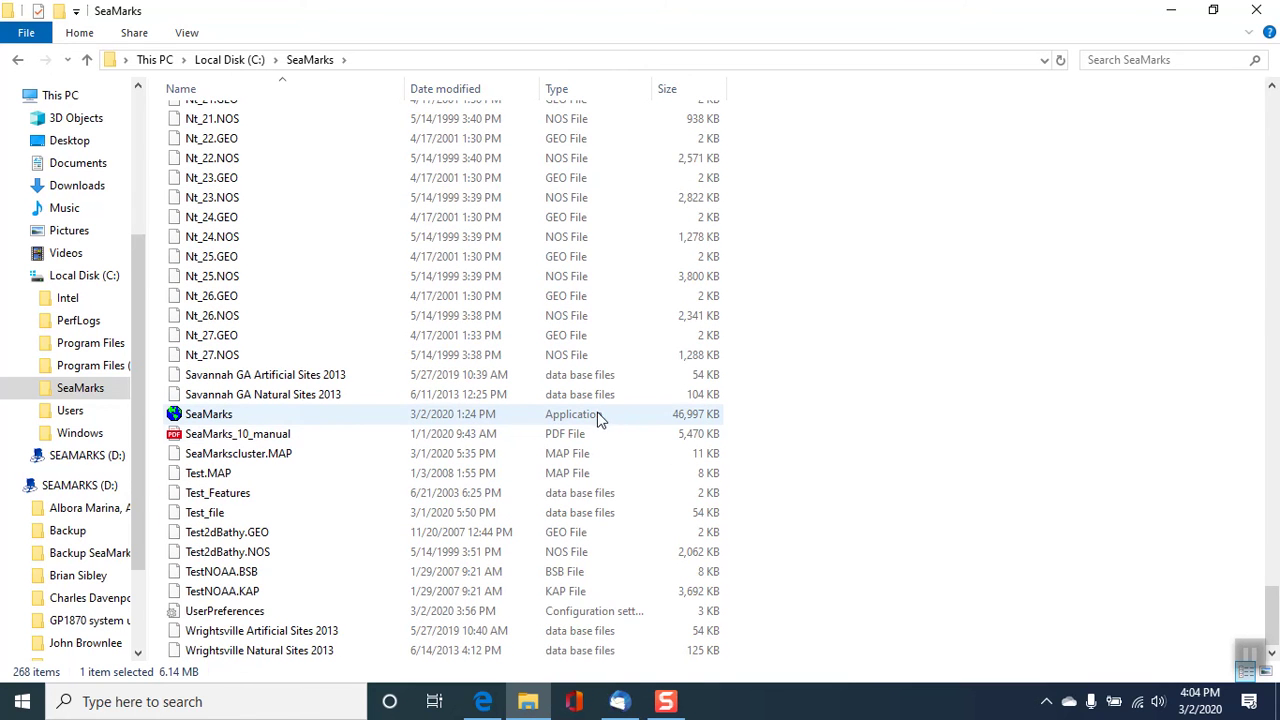
Keep Details layout, turn on File name extensions, and scroll to confirm SeaMarks.exe and Test_file.DBF
click(187, 33)
click(404, 80)
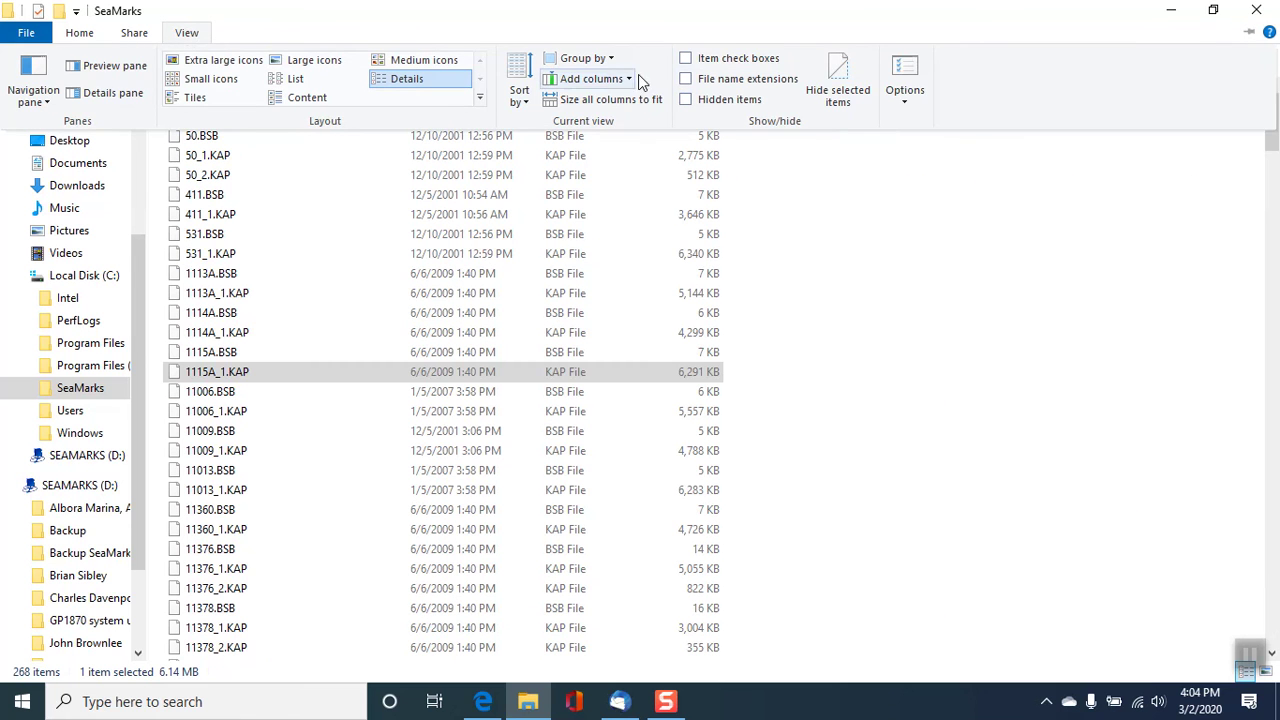
click(688, 80)
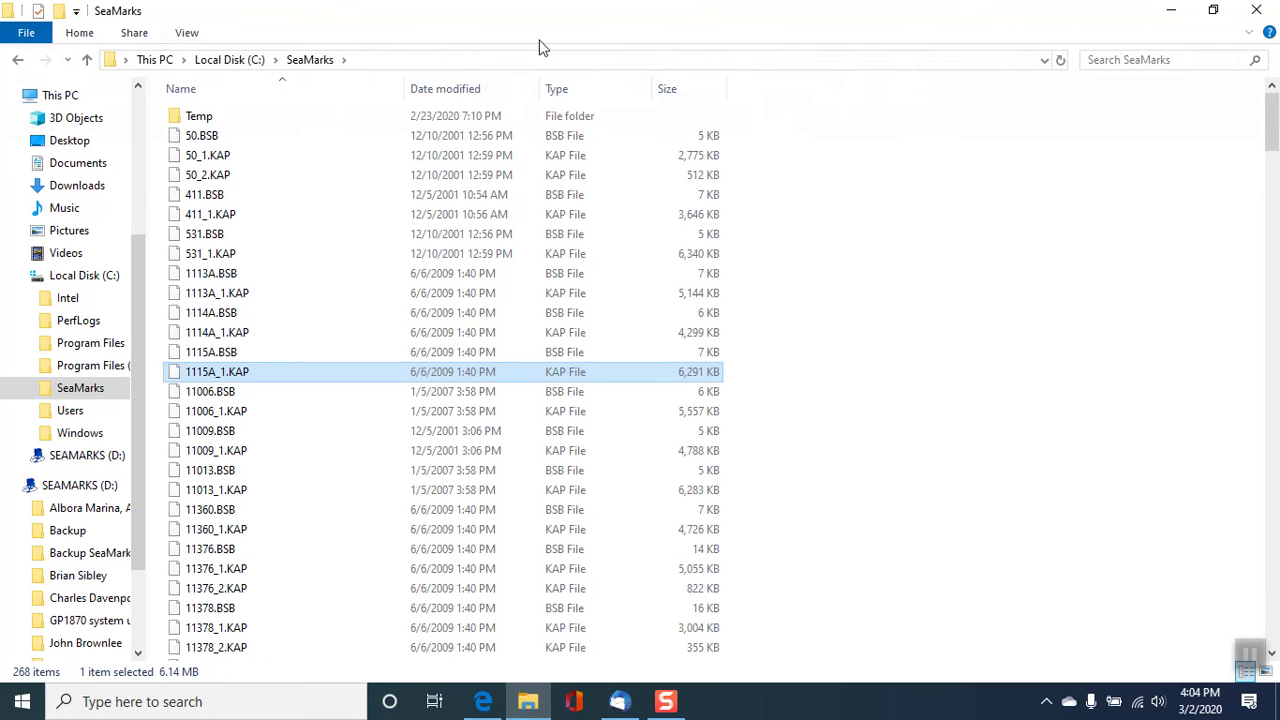
click(187, 33)
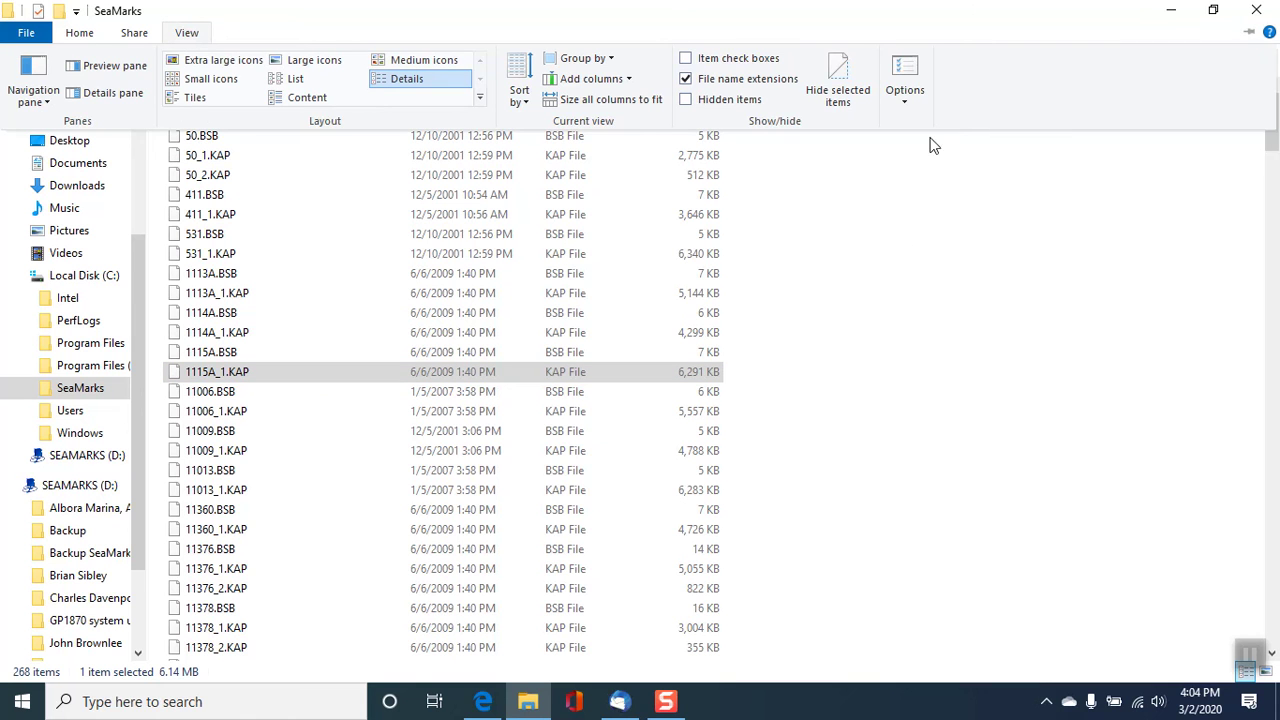
click(1275, 141)
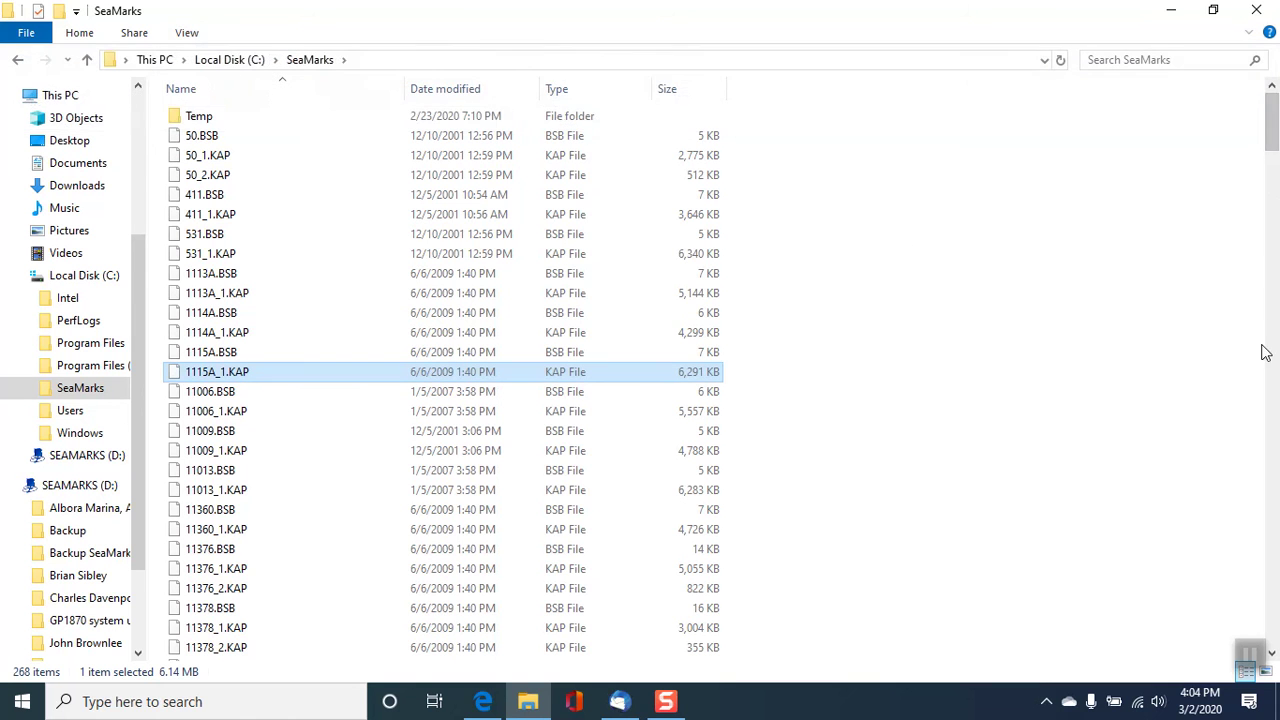
drag(1275, 141, 1243, 651)
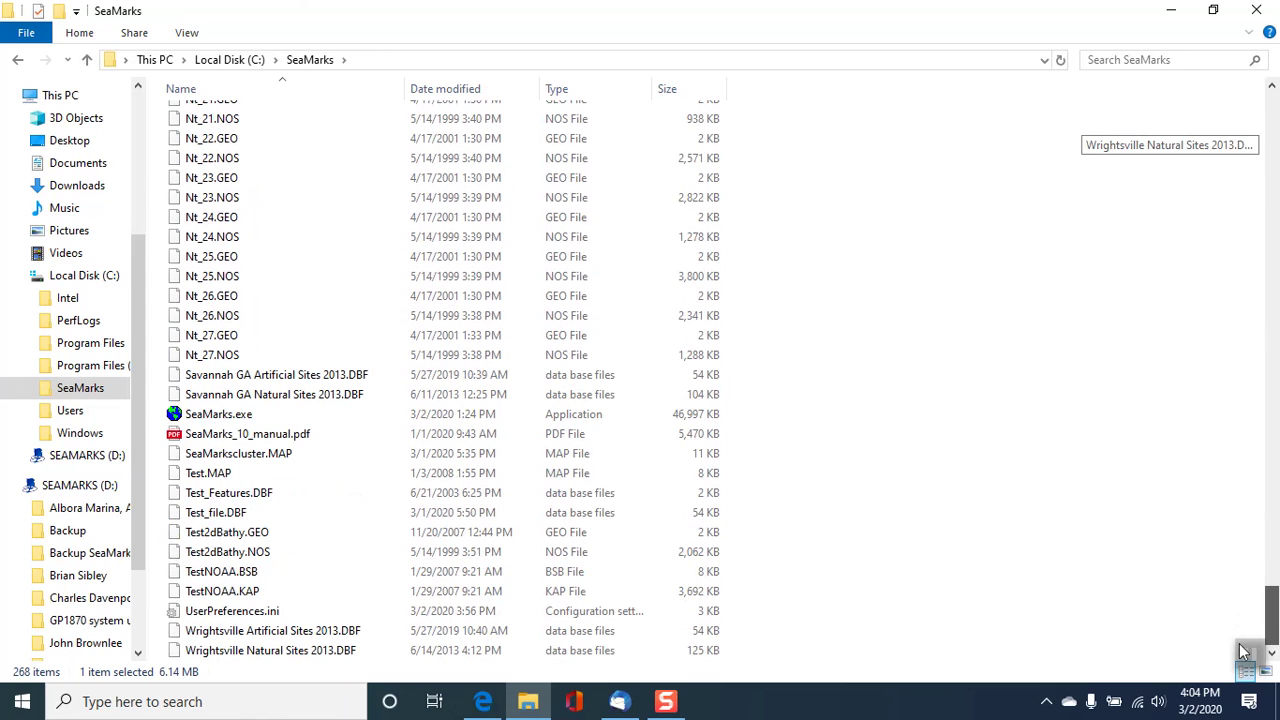